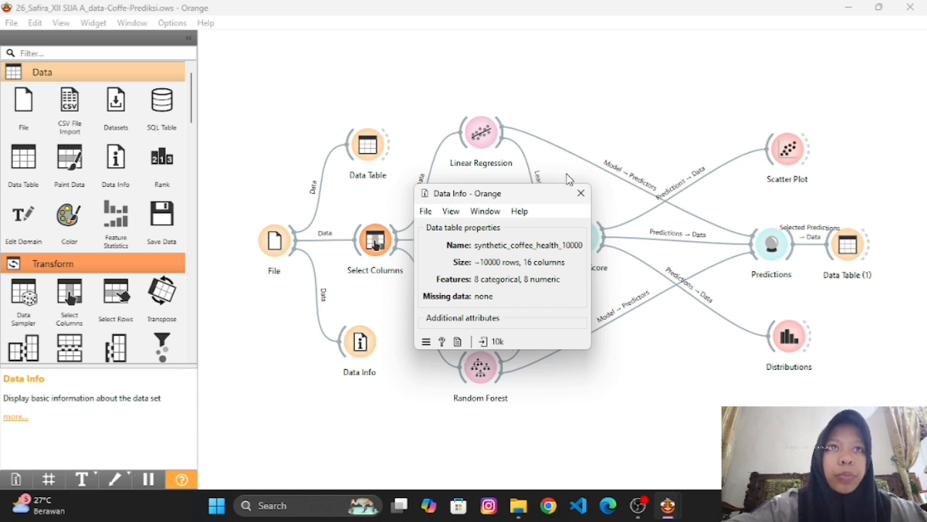
# Close the data summary and review the ignored, feature and target variables assigned in the Select Columns widget.
pyautogui.click(581, 192)
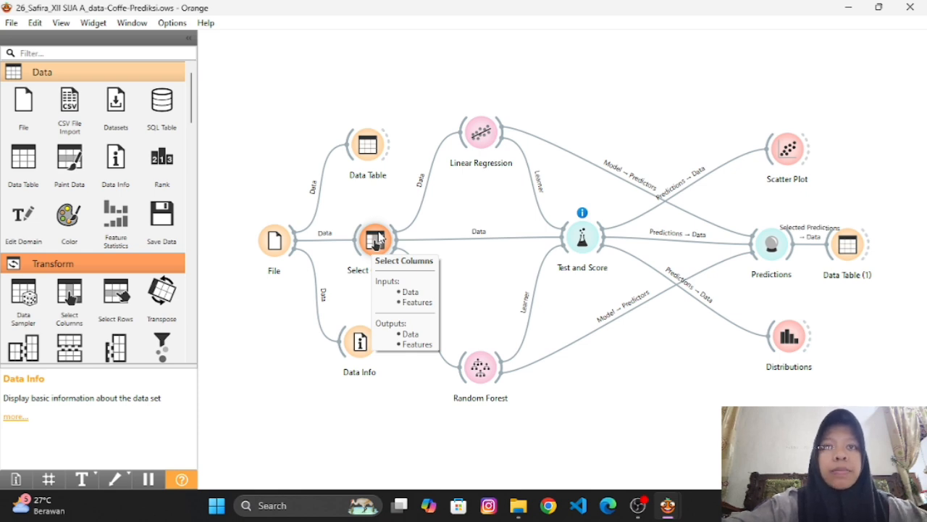
pyautogui.doubleClick(378, 237)
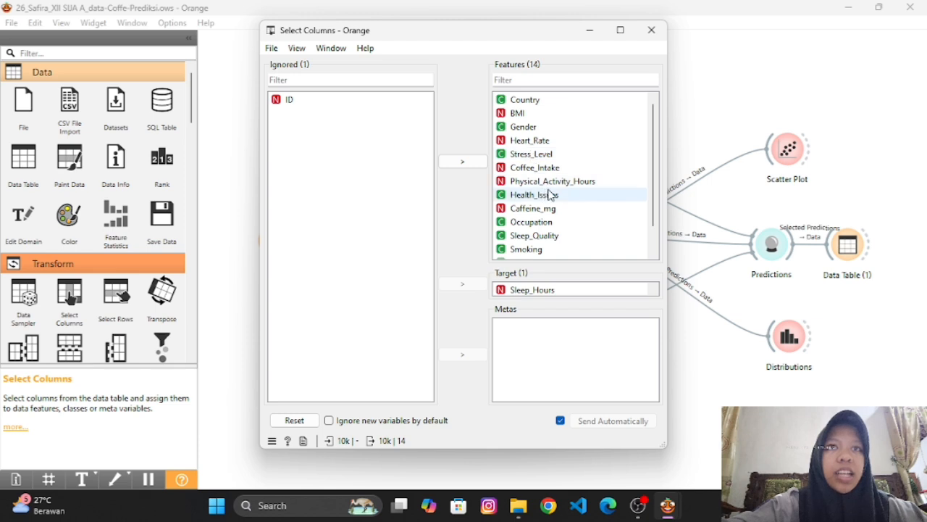
pyautogui.scroll(-1, 550, 192)
pyautogui.scroll(1, 551, 193)
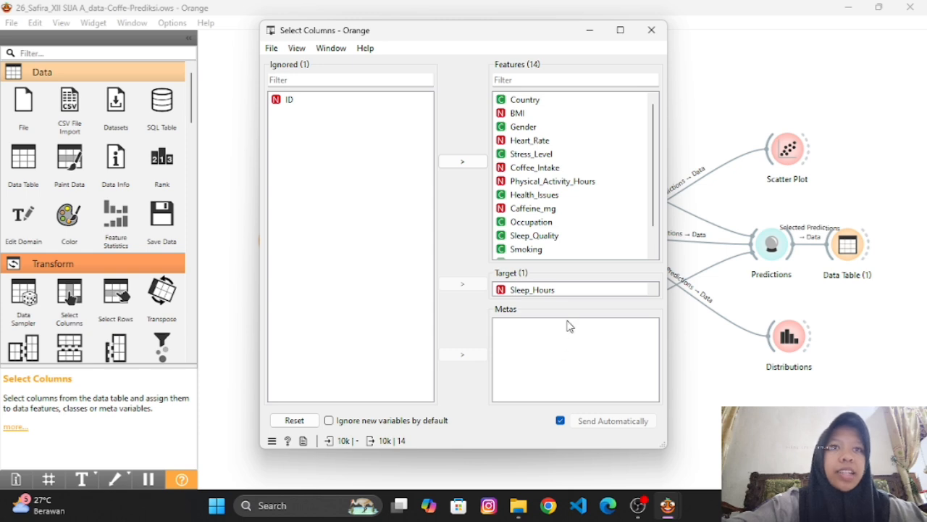
pyautogui.click(651, 30)
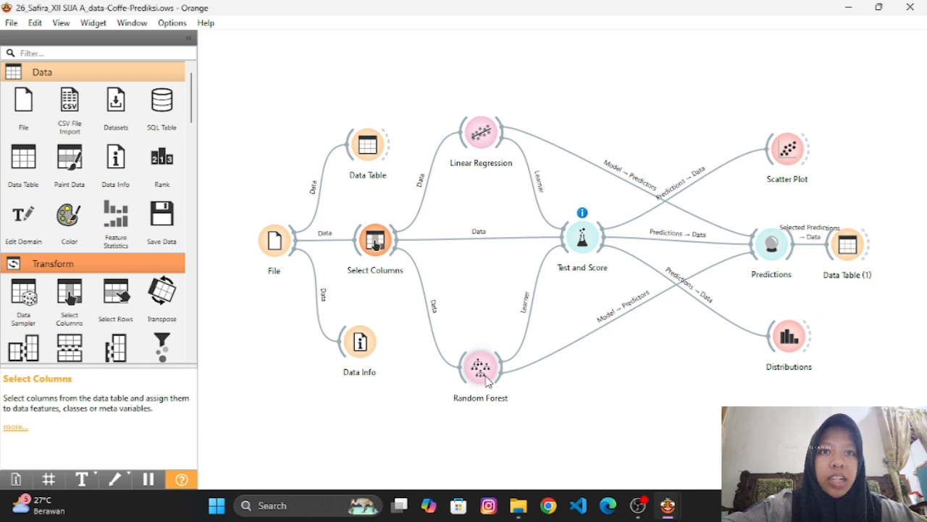
# Review the intercept and regularization settings of the Linear Regression widget.
pyautogui.doubleClick(482, 132)
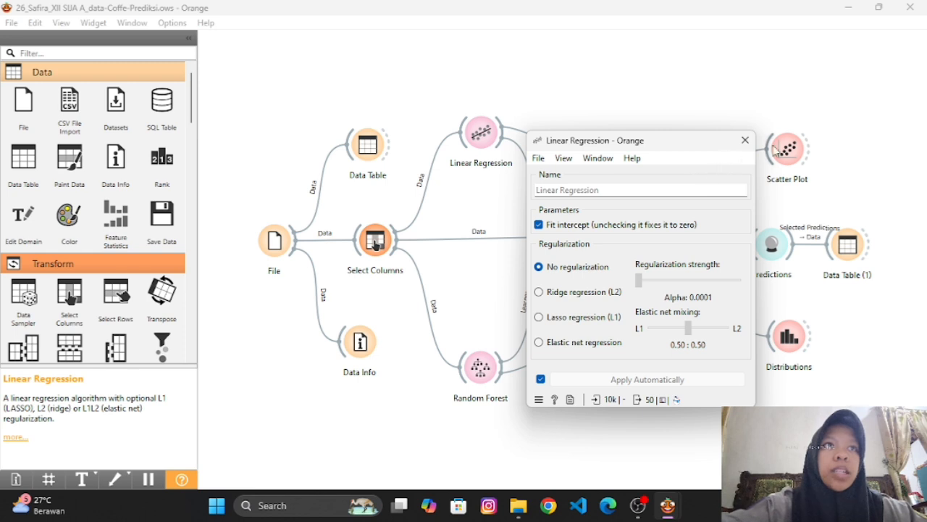
pyautogui.click(745, 140)
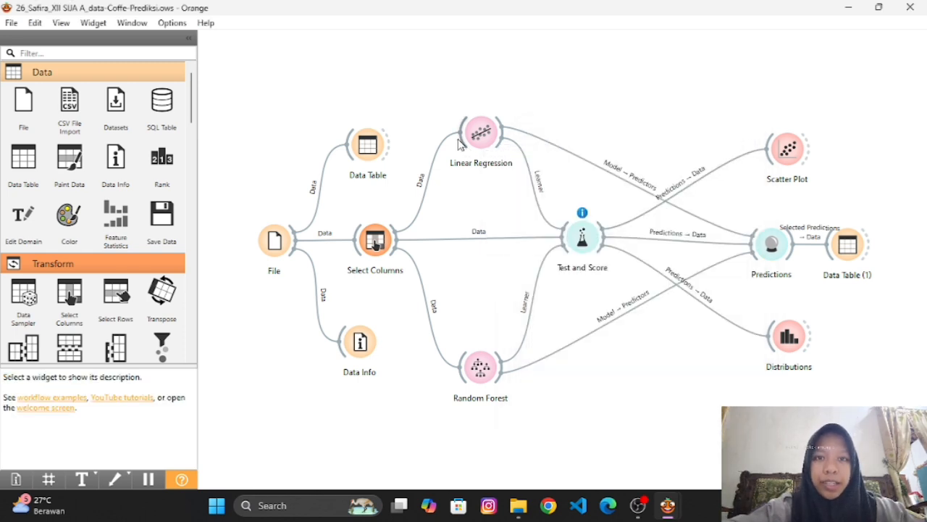
pyautogui.doubleClick(481, 132)
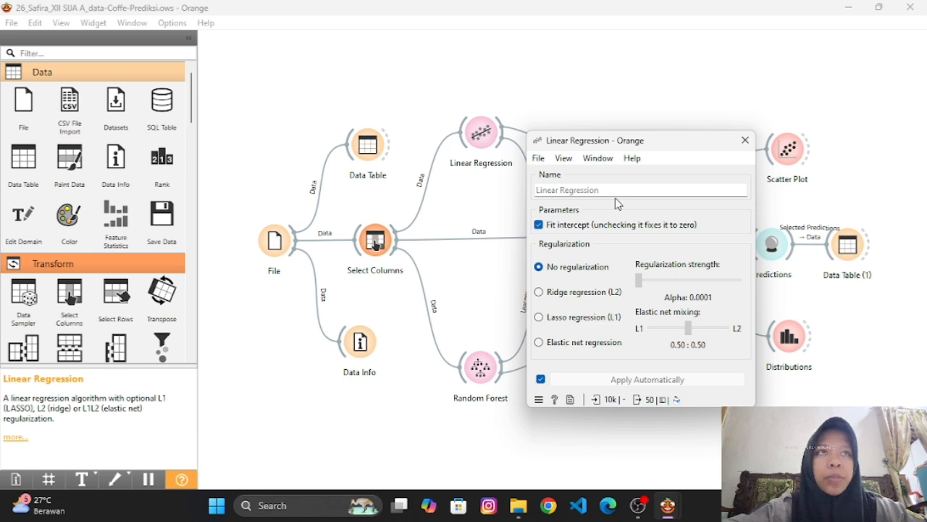
pyautogui.click(746, 142)
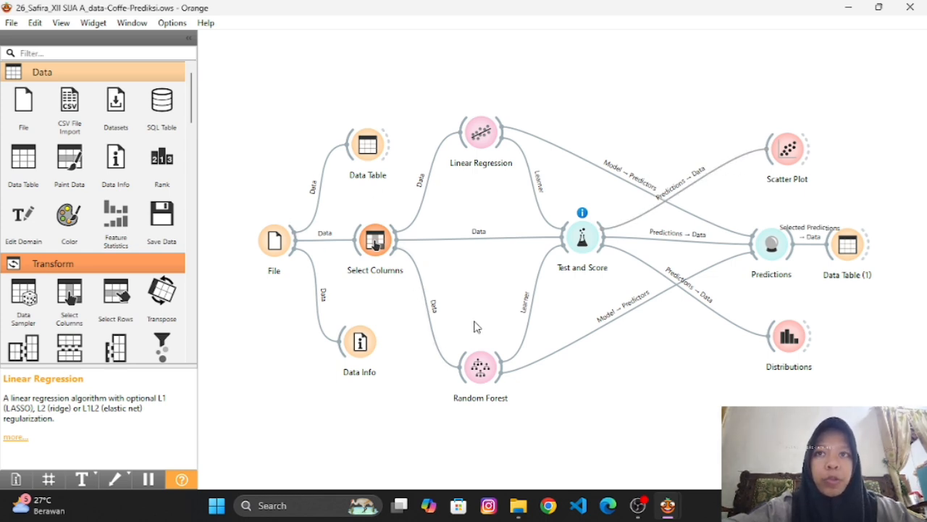
# Review the basic properties and growth control settings of the Random Forest widget.
pyautogui.doubleClick(480, 370)
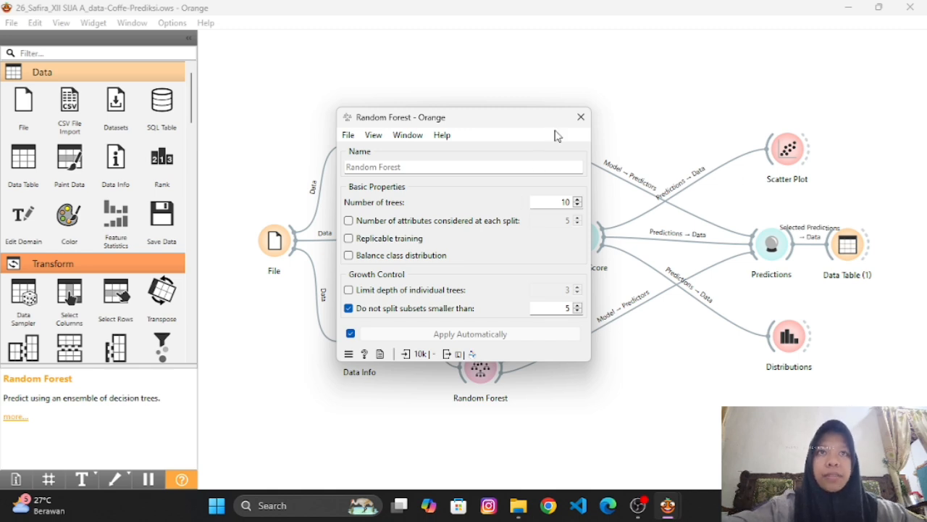
pyautogui.click(580, 117)
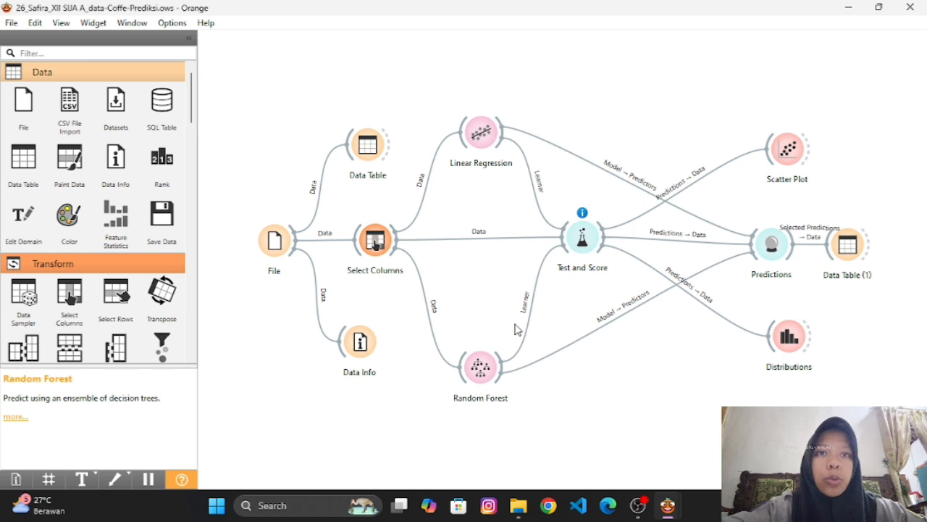
pyautogui.click(479, 369)
pyautogui.doubleClick(479, 370)
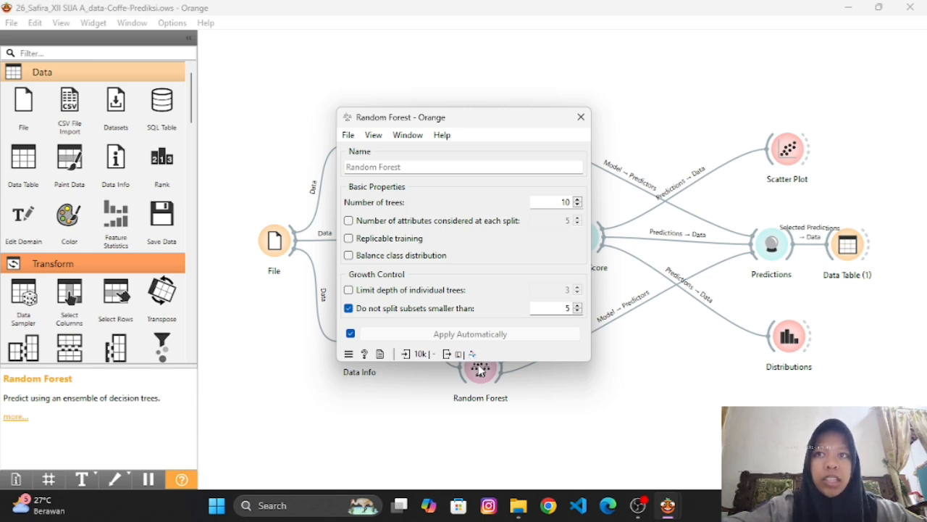
pyautogui.click(581, 118)
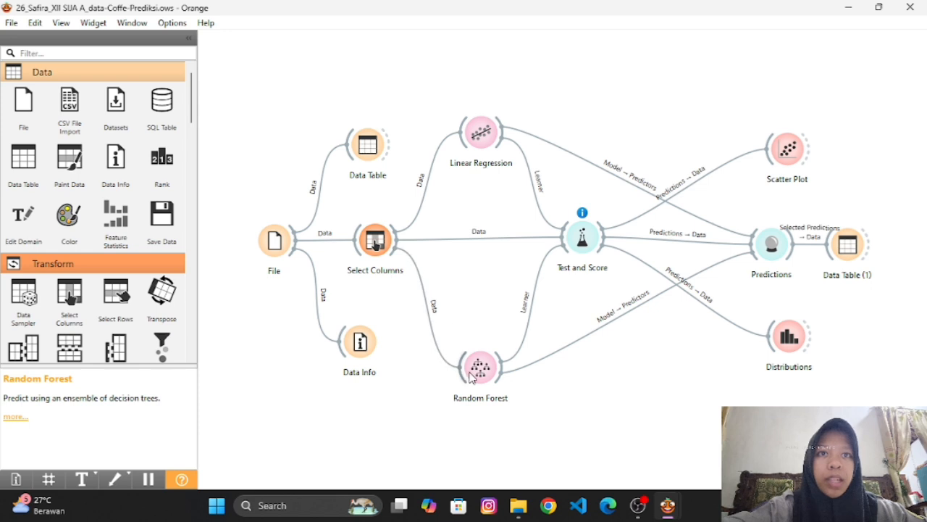
# Examine the cross-validation scores and the model comparison by mean absolute error in the Test and Score widget.
pyautogui.doubleClick(572, 249)
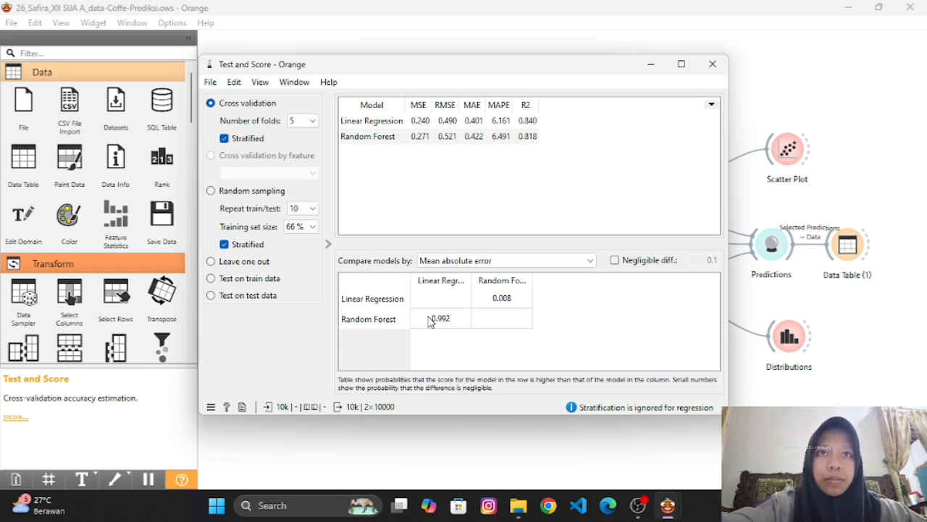
pyautogui.moveTo(431, 322)
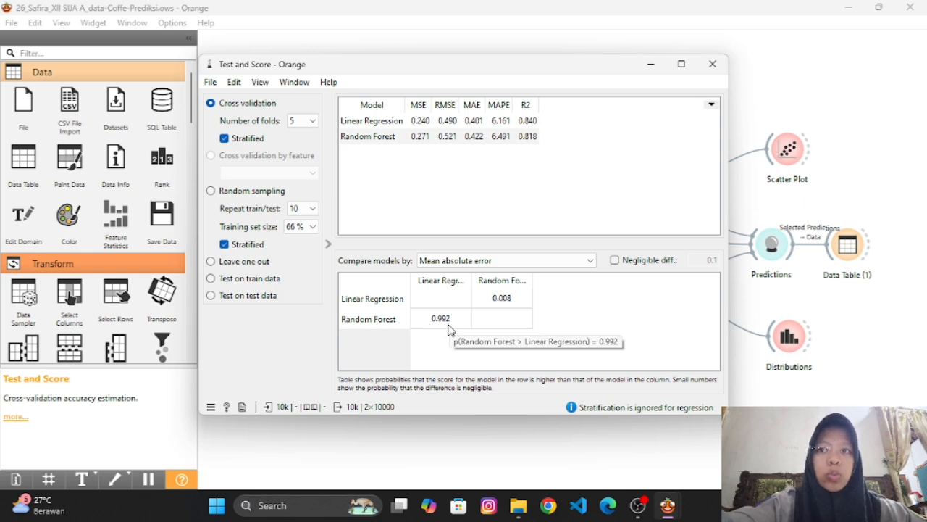
pyautogui.click(715, 73)
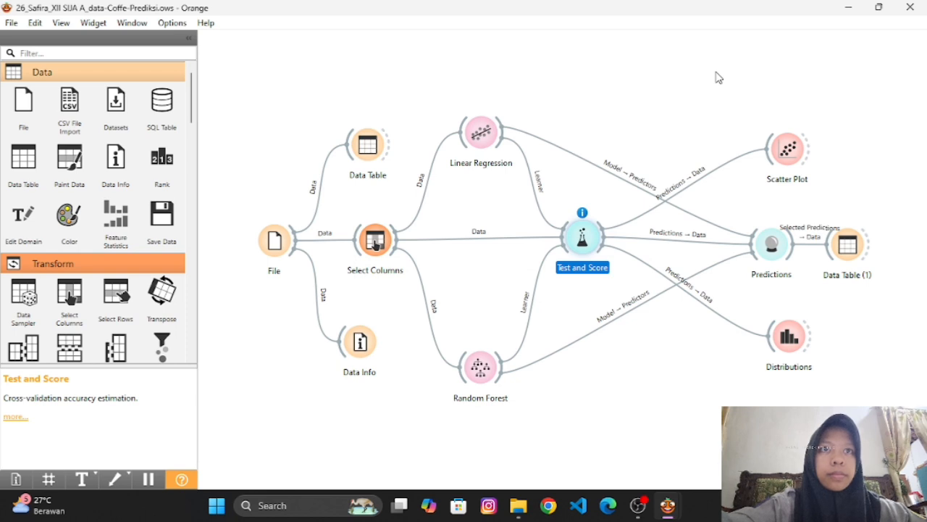
pyautogui.click(212, 304)
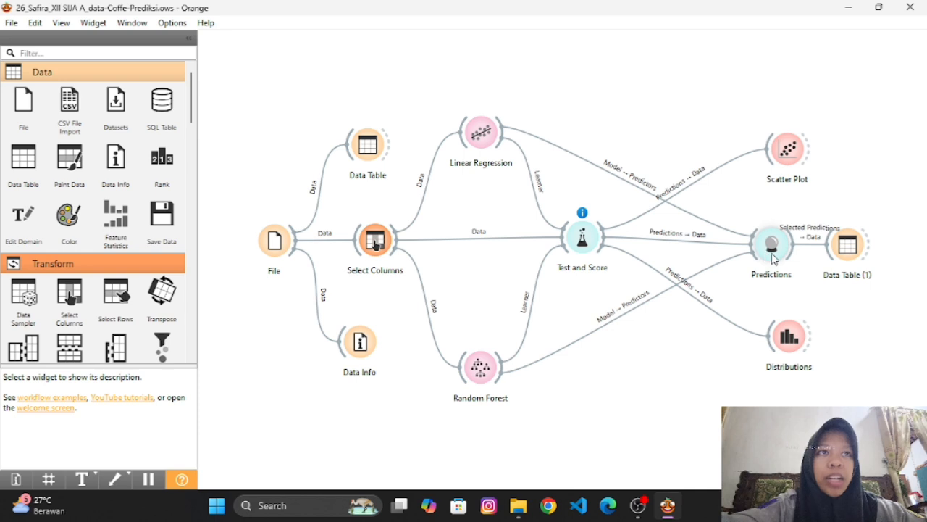
# Examine the Linear Regression and Random Forest predictions and errors for the first row in the Predictions widget.
pyautogui.moveTo(772, 254)
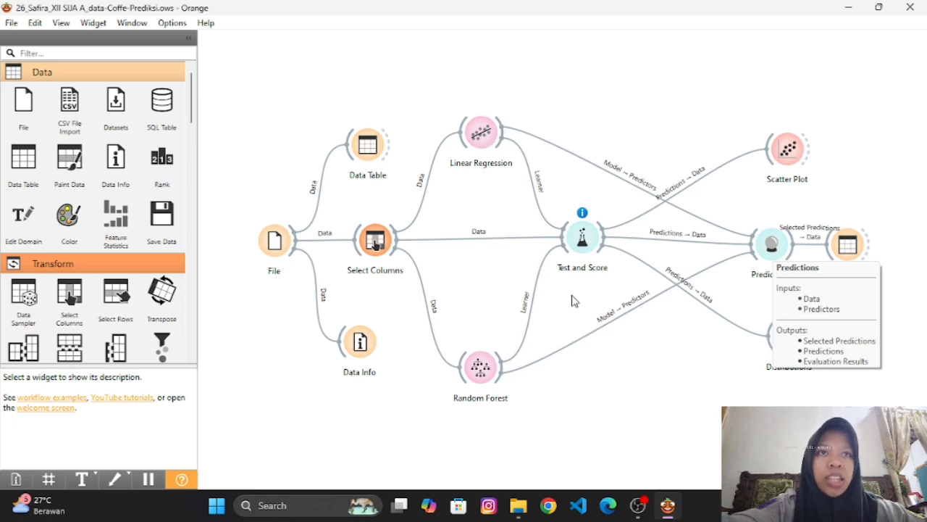
pyautogui.click(775, 261)
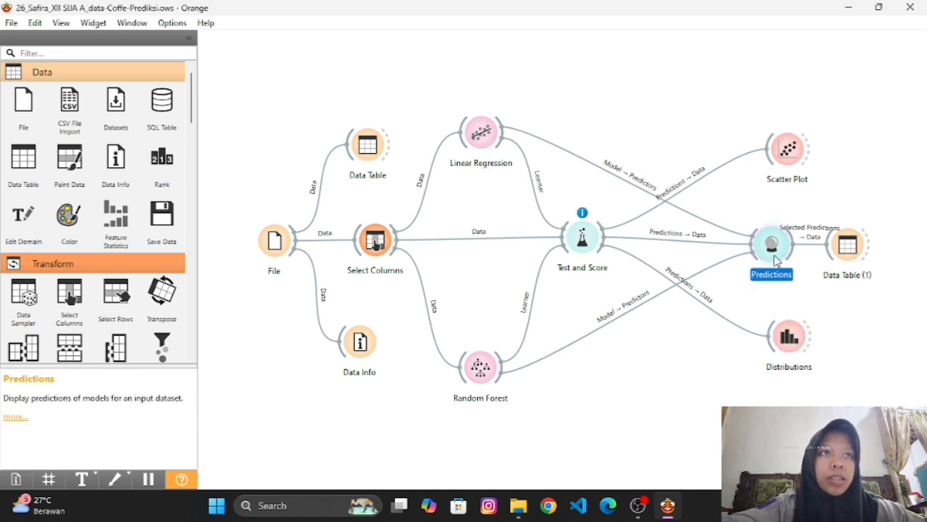
pyautogui.doubleClick(776, 261)
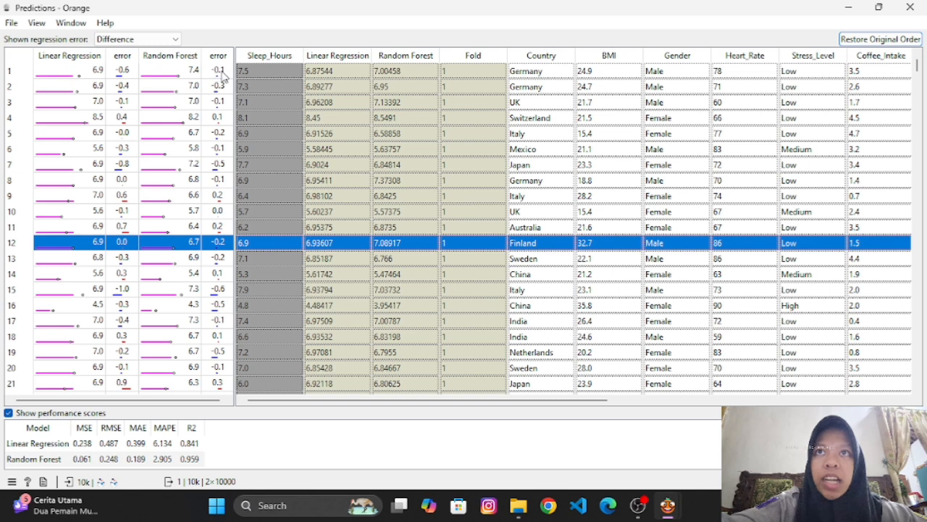
pyautogui.click(180, 72)
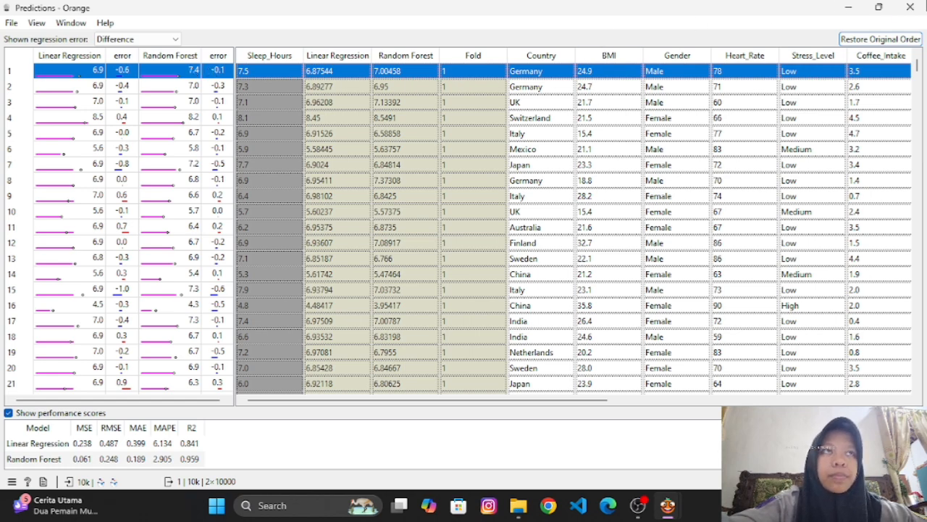
pyautogui.click(910, 7)
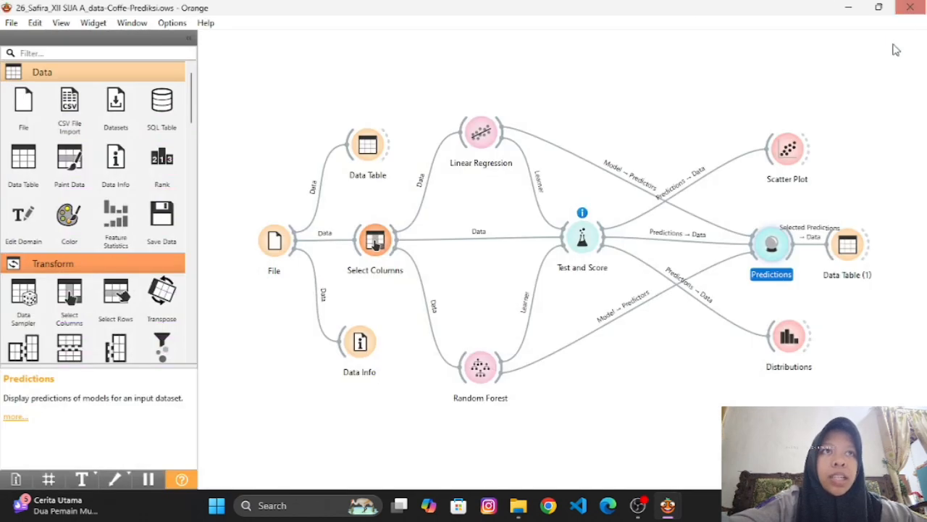
# Examine the Sleep_Hours plot in the Scatter Plot widget.
pyautogui.doubleClick(786, 150)
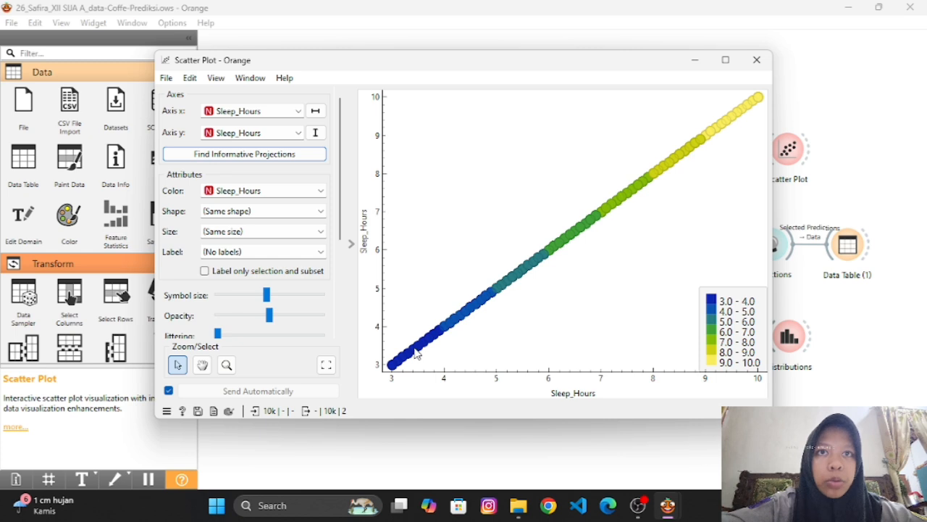
pyautogui.moveTo(417, 353)
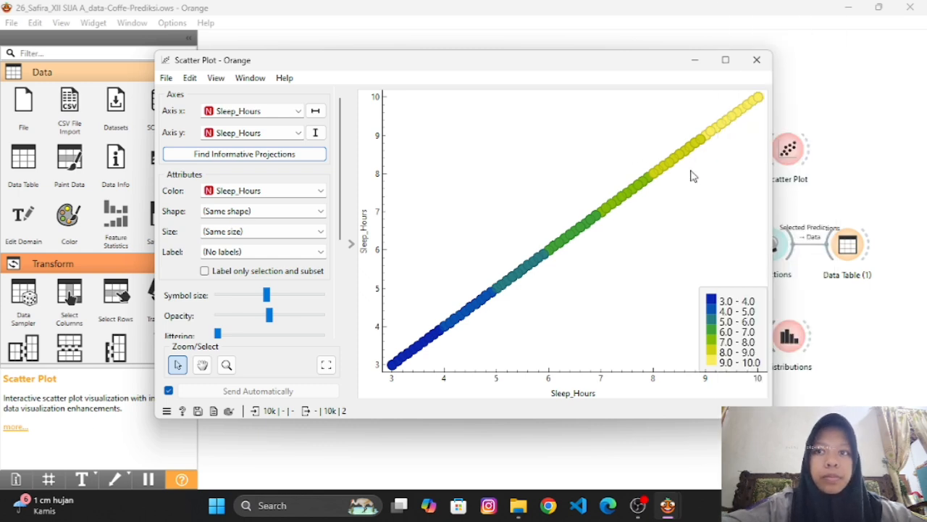
pyautogui.click(757, 61)
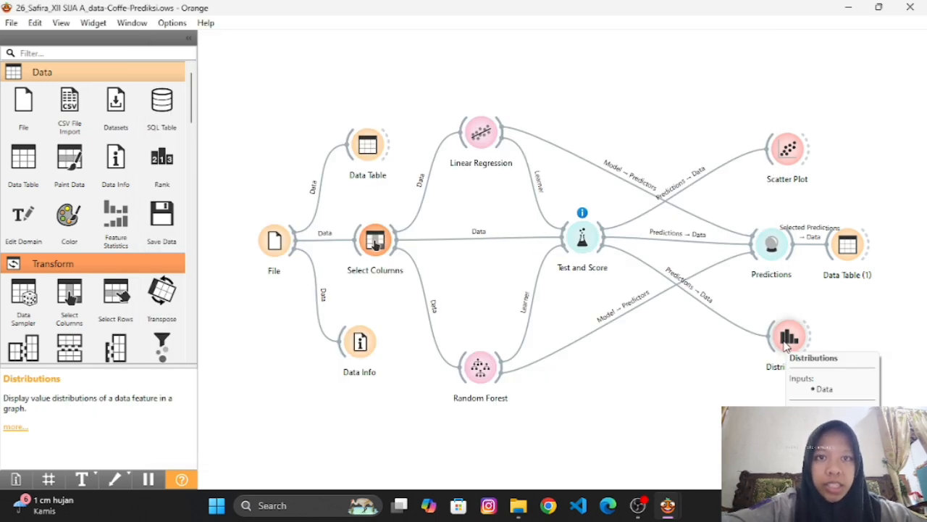
# Compare the histograms of Sleep_Hours, Linear Regression and Random Forest in the Distributions widget.
pyautogui.doubleClick(787, 346)
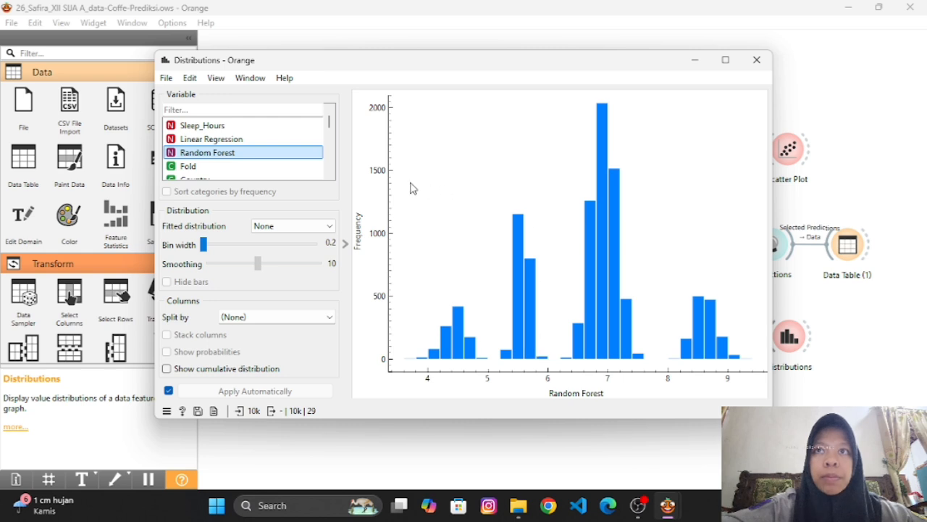
pyautogui.click(275, 127)
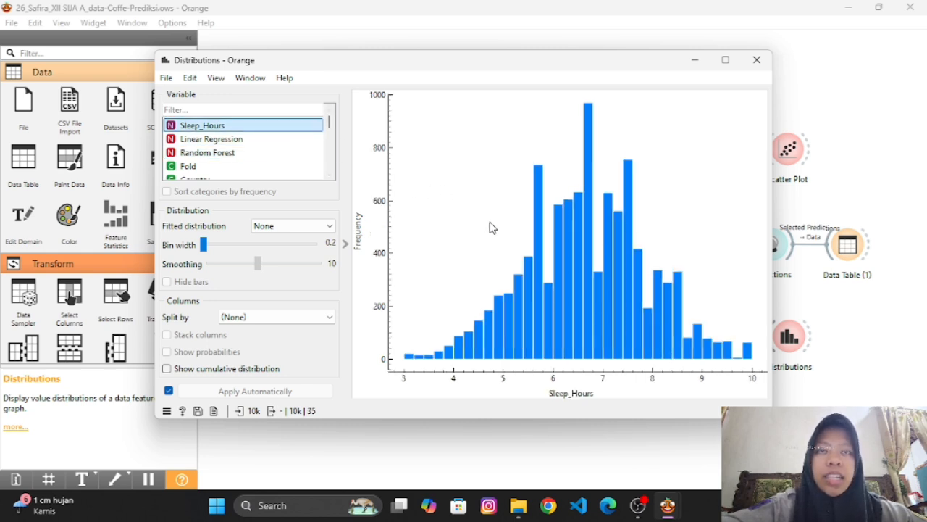
pyautogui.click(241, 139)
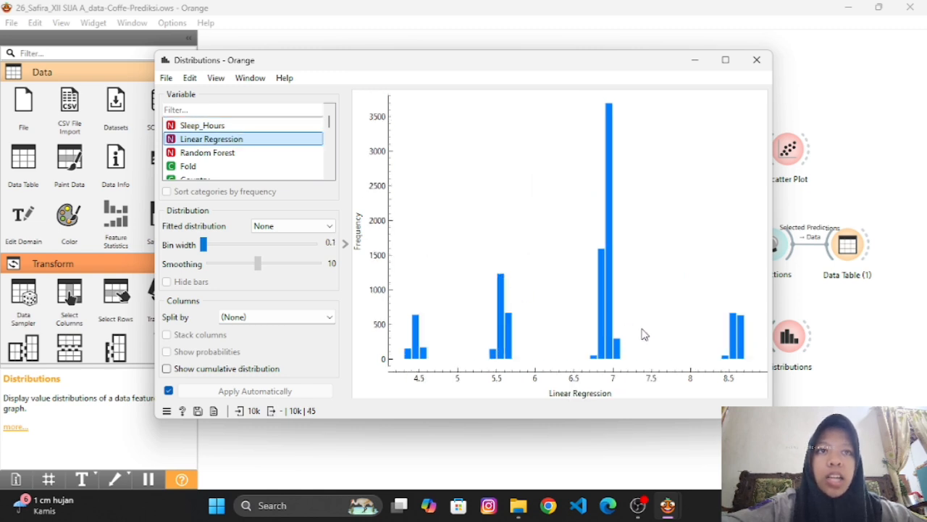
pyautogui.click(254, 153)
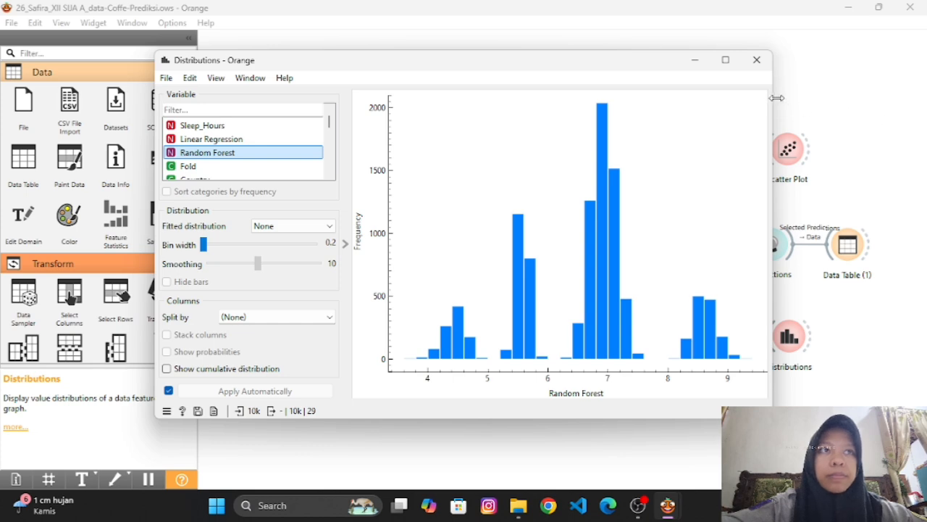
pyautogui.click(754, 62)
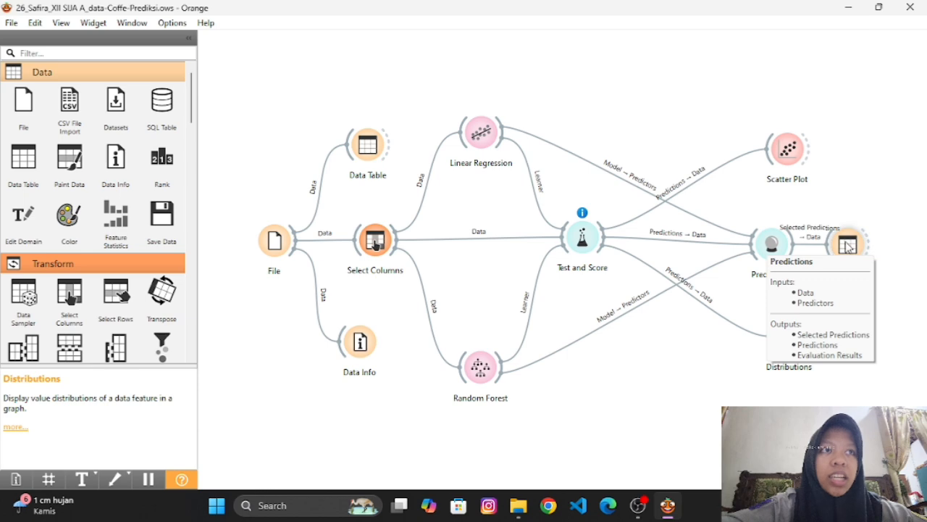
# Select all rows in the Predictions widget so they are passed on to Data Table (1).
pyautogui.doubleClick(787, 245)
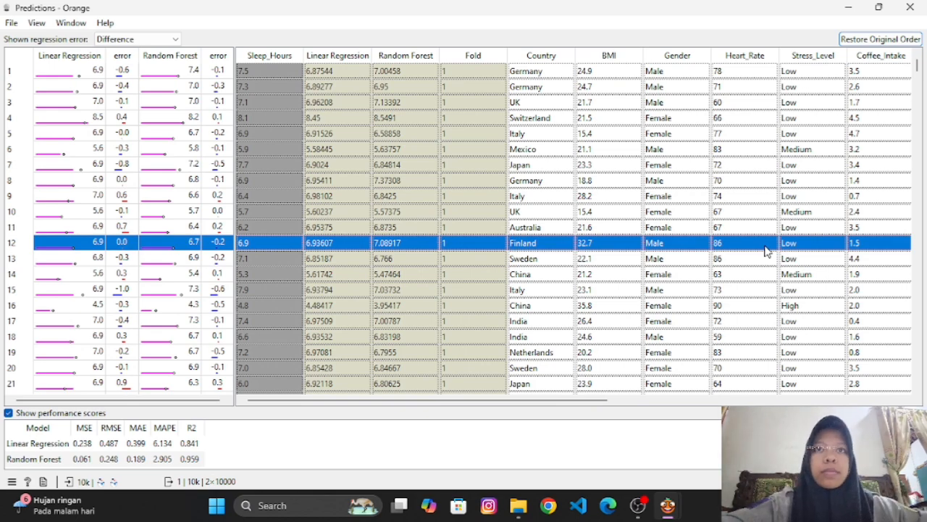
pyautogui.hotkey('ctrl', 'a')
pyautogui.click(910, 7)
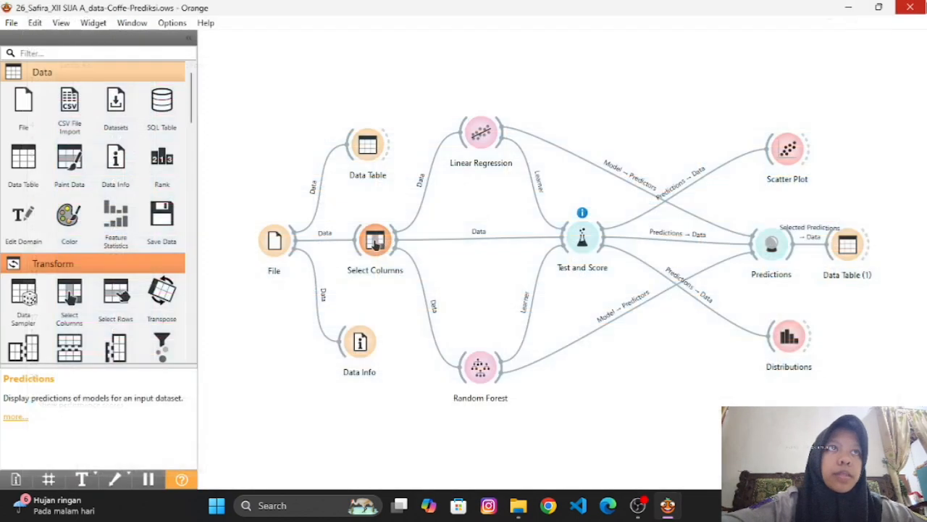
# Inspect the first row of Data Table (1), widening the Linear Regression (error) column to show its full heading.
pyautogui.click(858, 246)
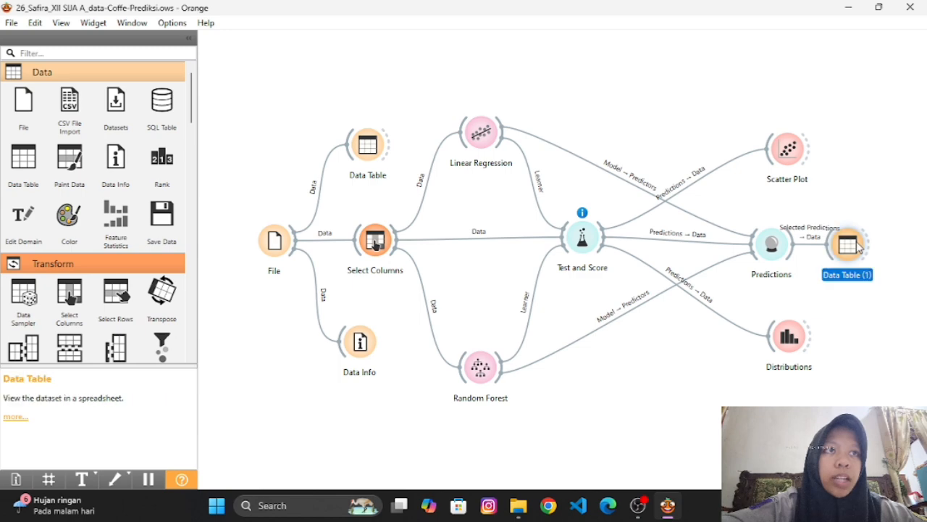
pyautogui.doubleClick(857, 246)
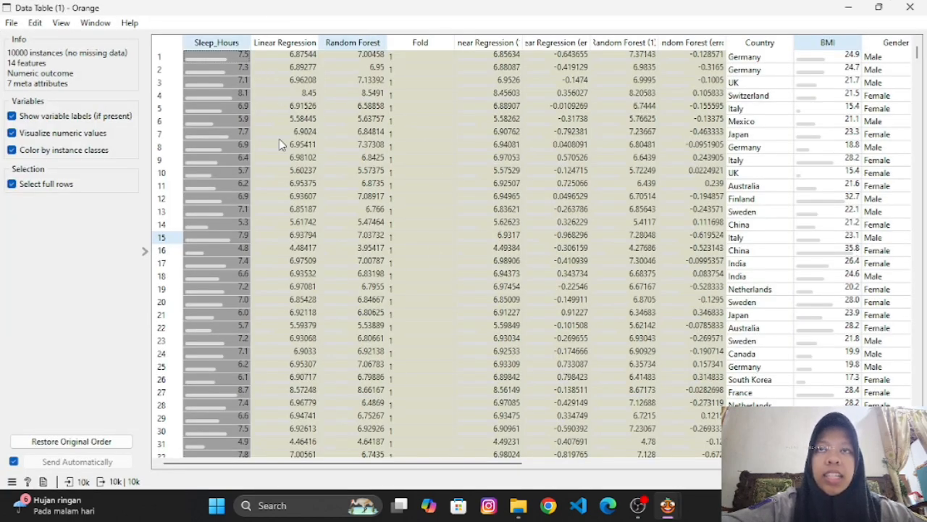
pyautogui.click(359, 60)
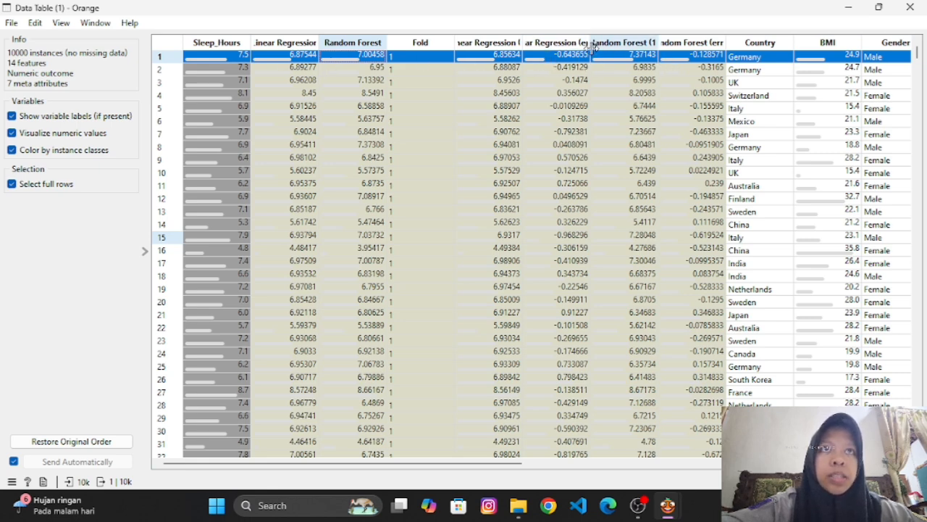
pyautogui.moveTo(593, 47); pyautogui.dragTo(639, 76)
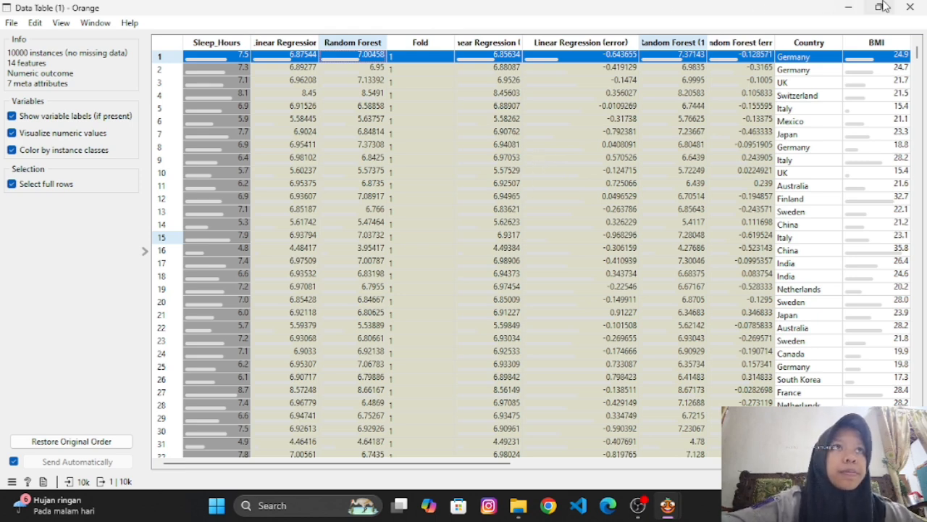
pyautogui.click(922, 5)
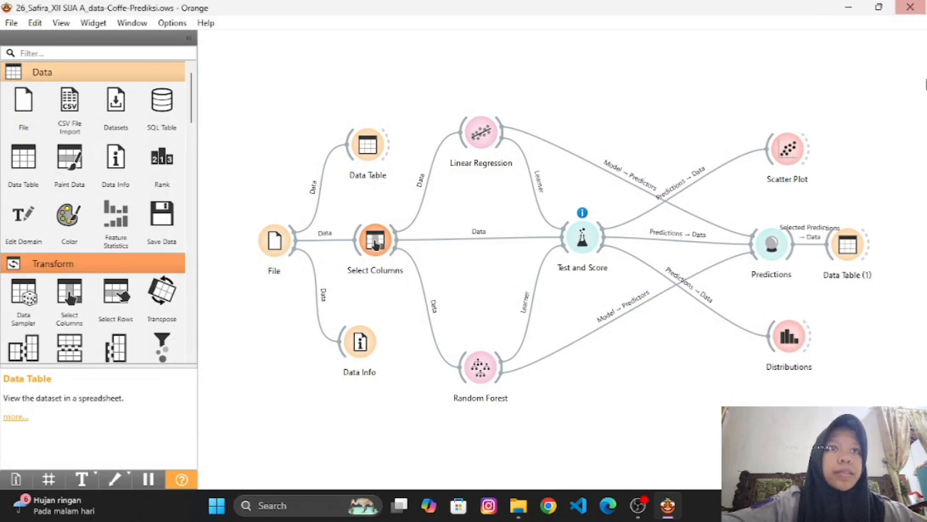